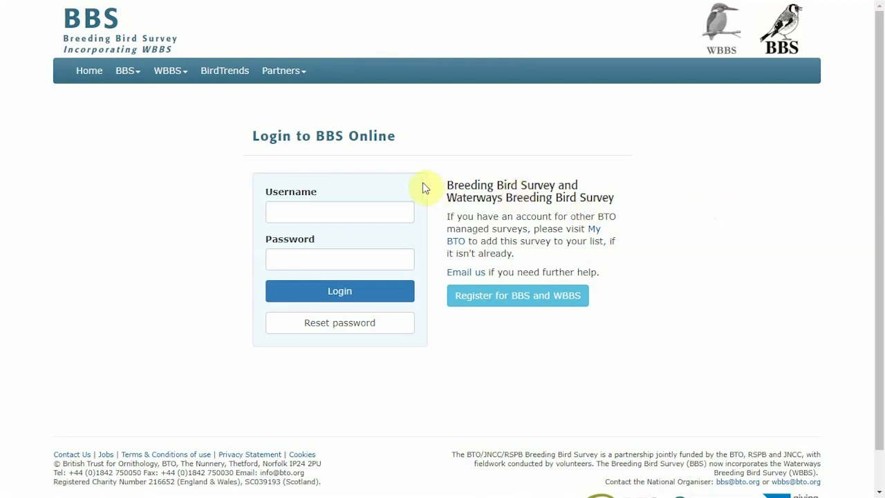
# Step: Log in to BBS Online with the saved username and the account password
pyautogui.click(367, 213)
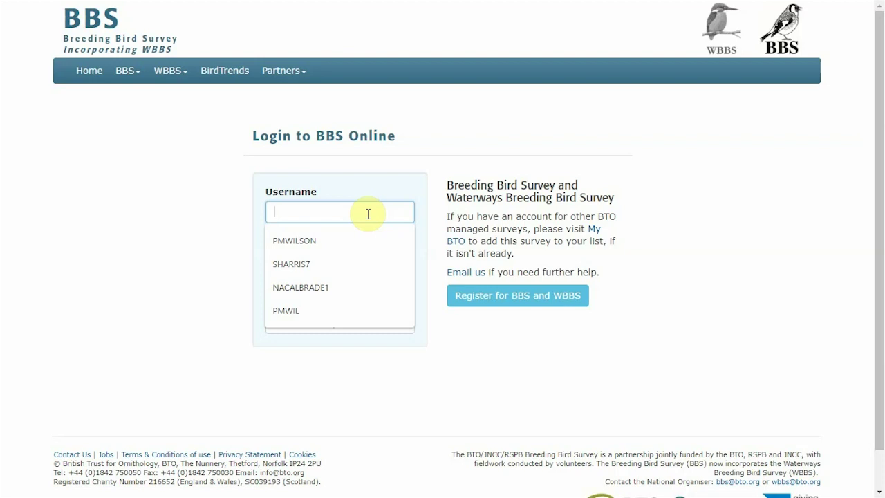
pyautogui.press('Down')
pyautogui.press('Return')
pyautogui.press('Tab')
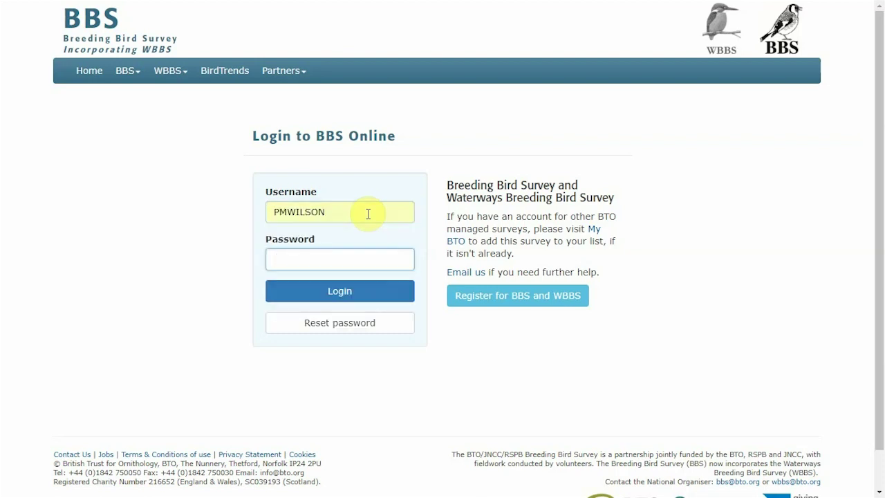
pyautogui.write('*****************')
pyautogui.click(366, 296)
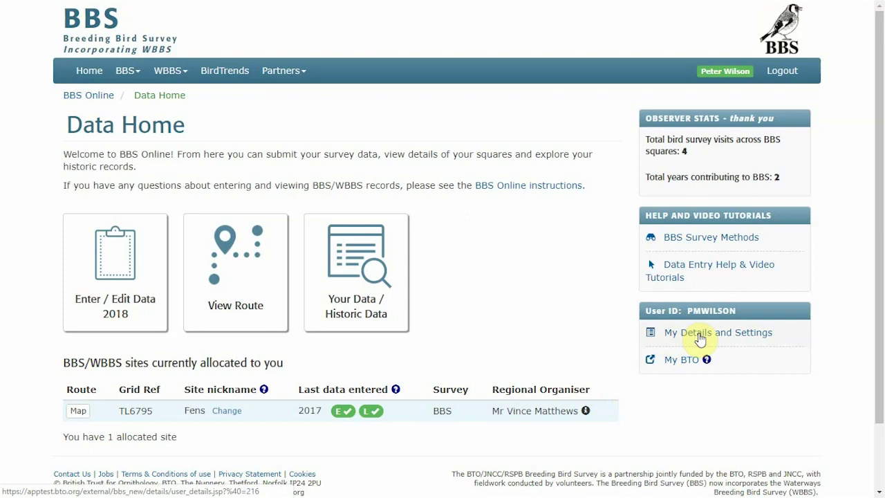
# Step: Open the 2018 early-visit recording form for transect section 1 and set the visit date to 05/05/2018
pyautogui.click(121, 275)
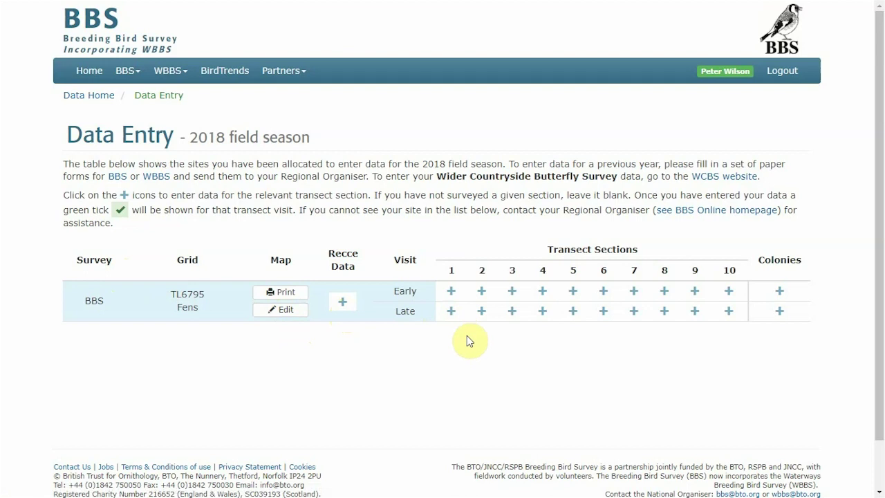
pyautogui.click(451, 291)
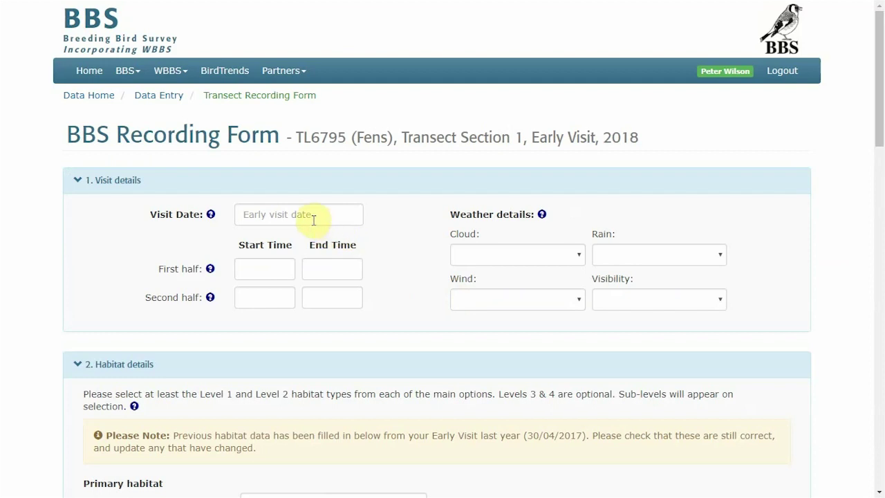
pyautogui.click(267, 215)
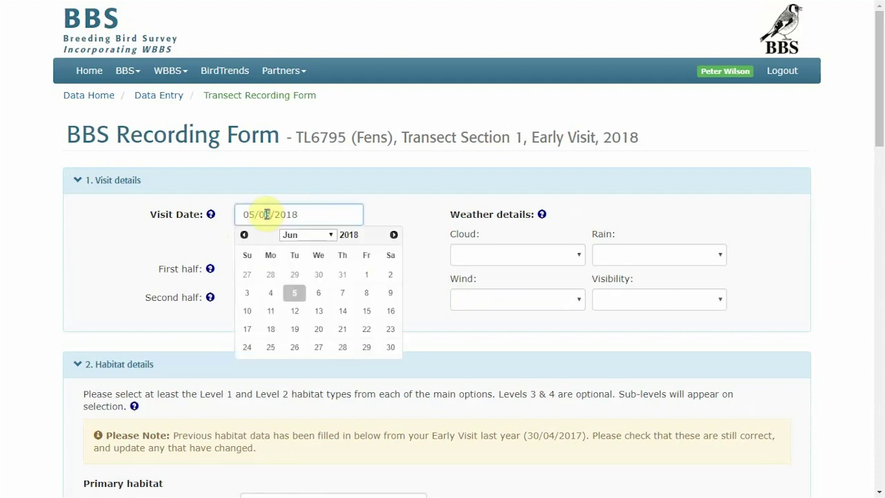
pyautogui.press('BackSpace')
pyautogui.write('5')
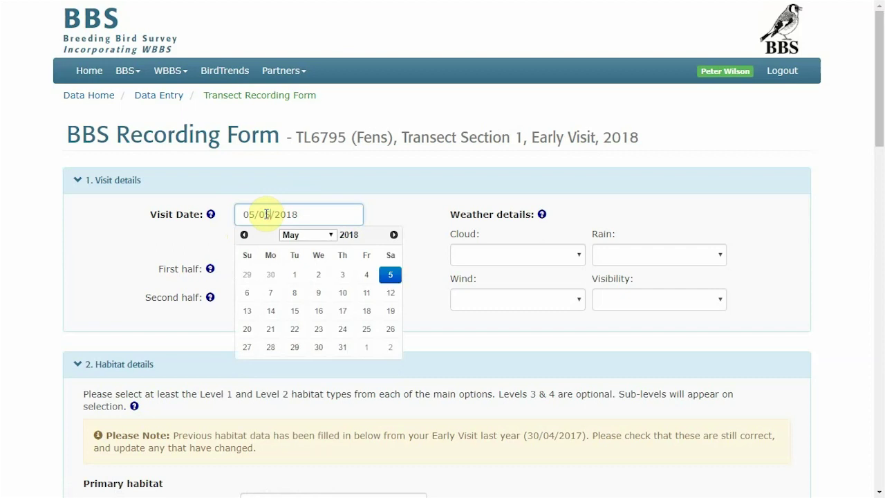
# Step: Enter the visit times: first half 06:00 to 06:40 and second half 06:50 to 07:30
pyautogui.click(281, 271)
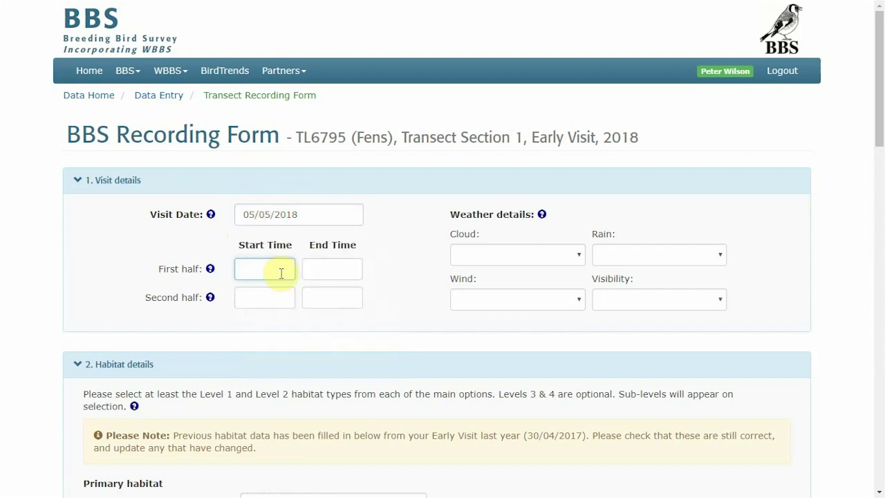
pyautogui.write('0600')
pyautogui.press('Tab')
pyautogui.write('0602')
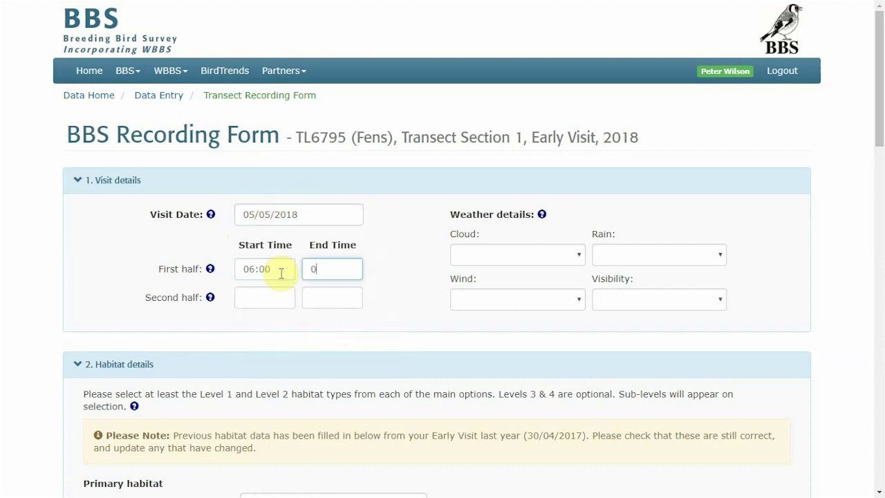
pyautogui.press('BackSpace')
pyautogui.press('BackSpace')
pyautogui.write('40')
pyautogui.press('Tab')
pyautogui.write('0650')
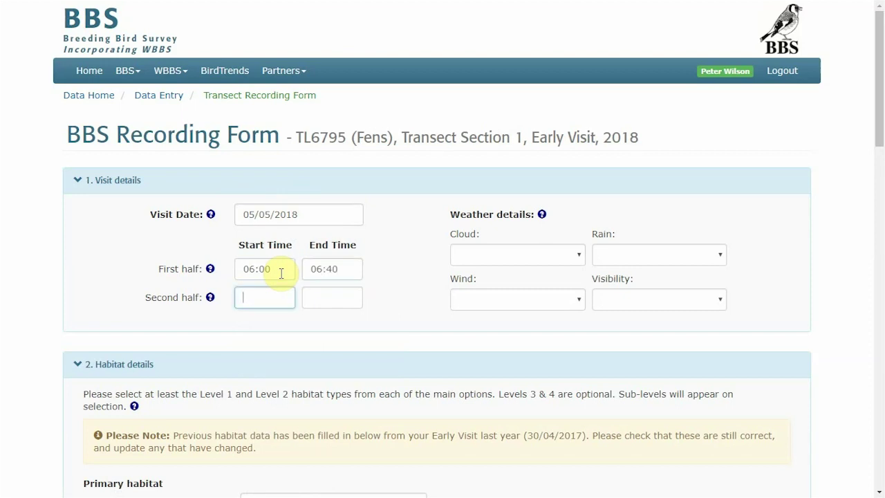
pyautogui.press('Tab')
pyautogui.write('07:')
pyautogui.write('30')
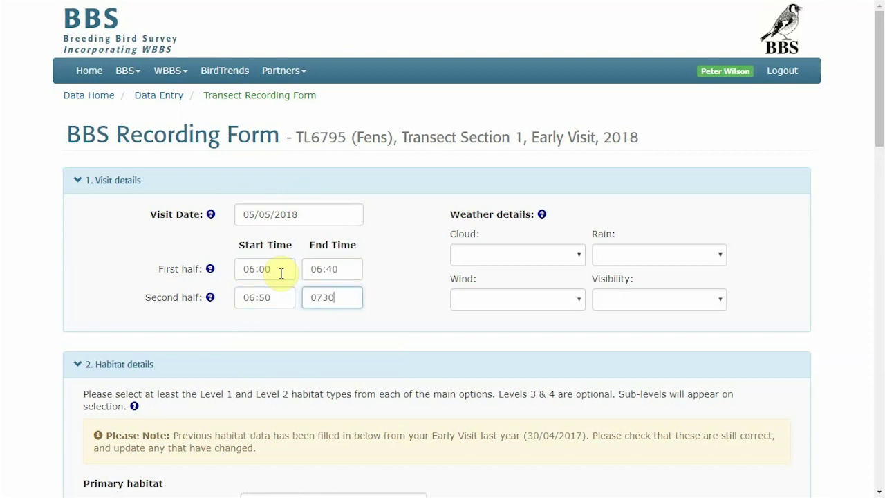
# Step: Set the weather to cloud 33-66%, rain None, wind Calm and visibility Good, and collapse the visit details
pyautogui.click(487, 255)
pyautogui.click(494, 297)
pyautogui.click(652, 255)
pyautogui.click(651, 283)
pyautogui.click(546, 299)
pyautogui.click(543, 326)
pyautogui.click(624, 304)
pyautogui.click(640, 328)
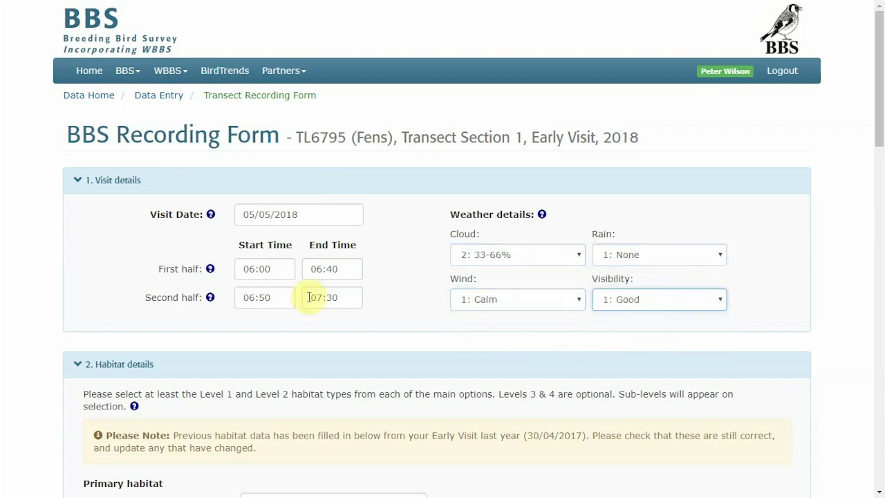
pyautogui.click(80, 184)
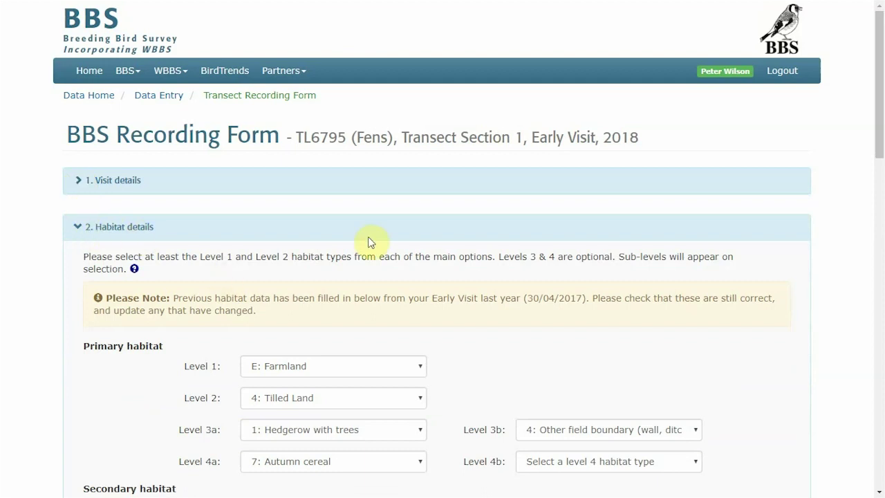
# Step: Set the secondary habitat's level 1 to B: Scrubland and level 2 to 3: Heath Scrub
pyautogui.moveTo(880, 145); pyautogui.dragTo(878, 191)
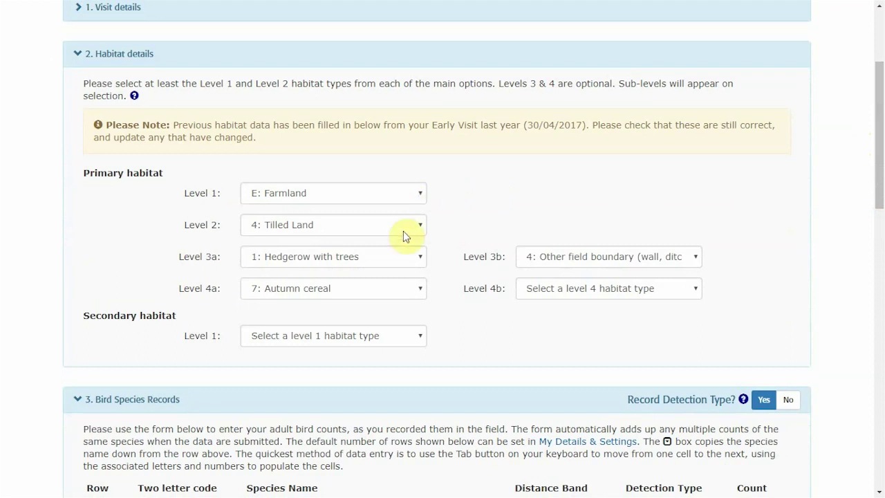
pyautogui.click(393, 335)
pyautogui.click(354, 226)
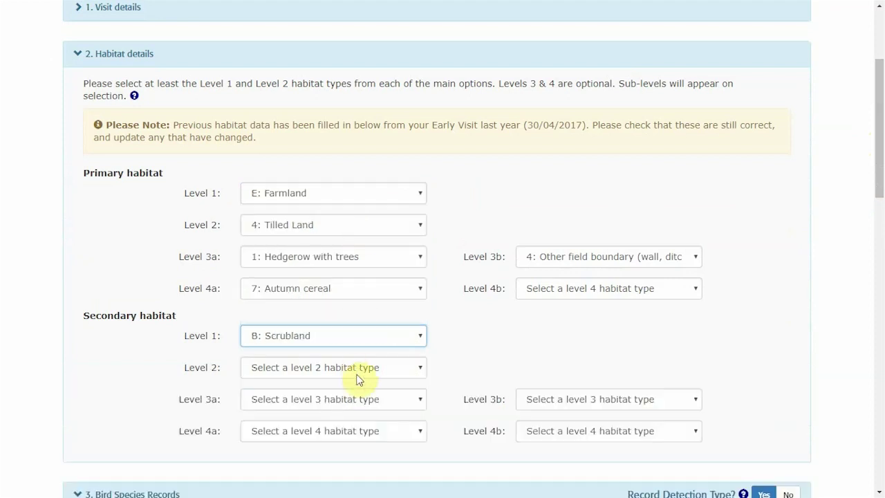
pyautogui.click(358, 379)
pyautogui.click(352, 302)
# Step: Set secondary habitat 3a to Broadleaved swamp scrub, 3b to High-medium disturbance from people, 4a and 4b to Sparse field layer; collapse the habitat details
pyautogui.click(351, 399)
pyautogui.click(356, 324)
pyautogui.click(563, 399)
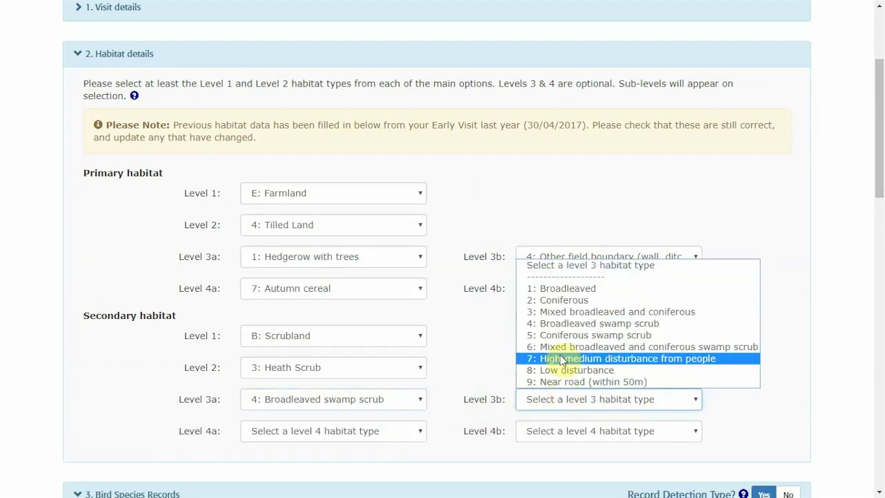
pyautogui.click(562, 358)
pyautogui.click(367, 431)
pyautogui.click(372, 400)
pyautogui.click(609, 431)
pyautogui.click(617, 401)
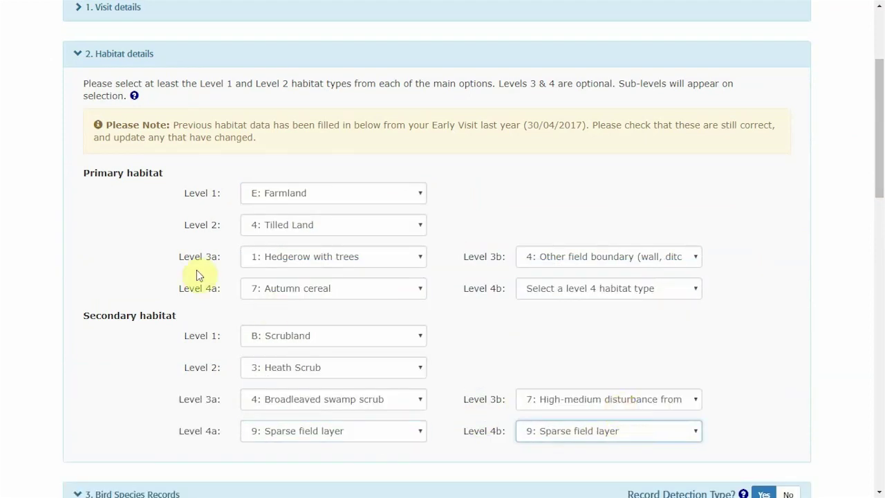
pyautogui.click(80, 55)
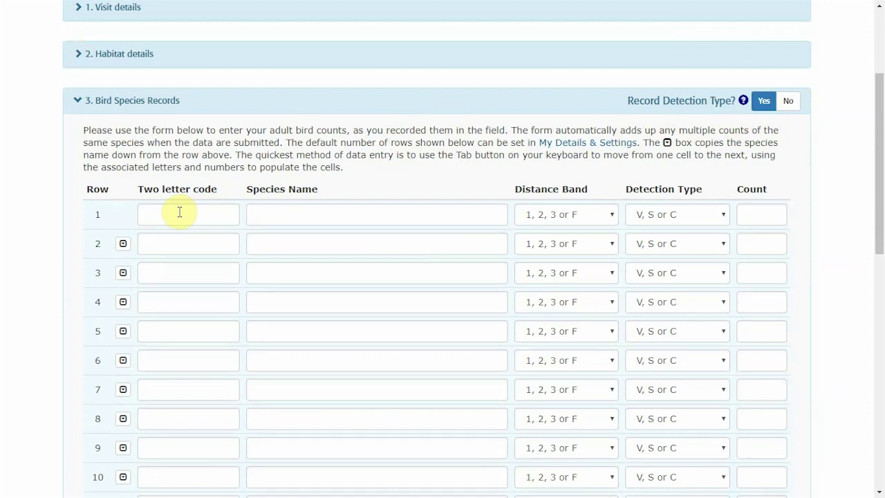
# Step: Record a Robin in bird row 1 using code R., distance band <25m, detection type Song and count 1
pyautogui.click(180, 212)
pyautogui.write('R.')
pyautogui.press('Tab')
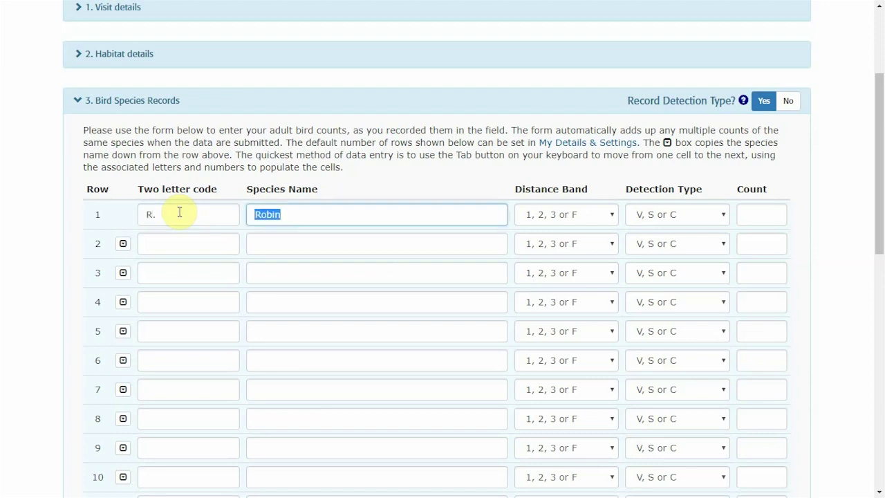
pyautogui.press('Tab')
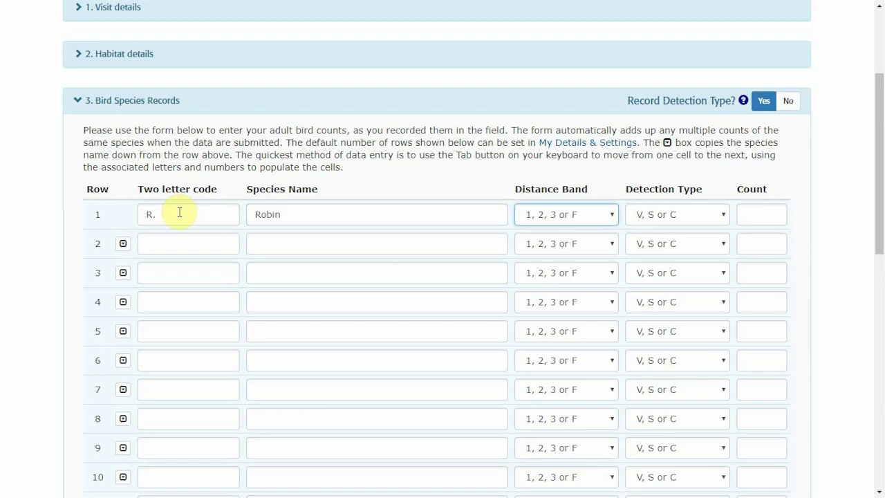
pyautogui.press('1')
pyautogui.press('Tab')
pyautogui.press('s')
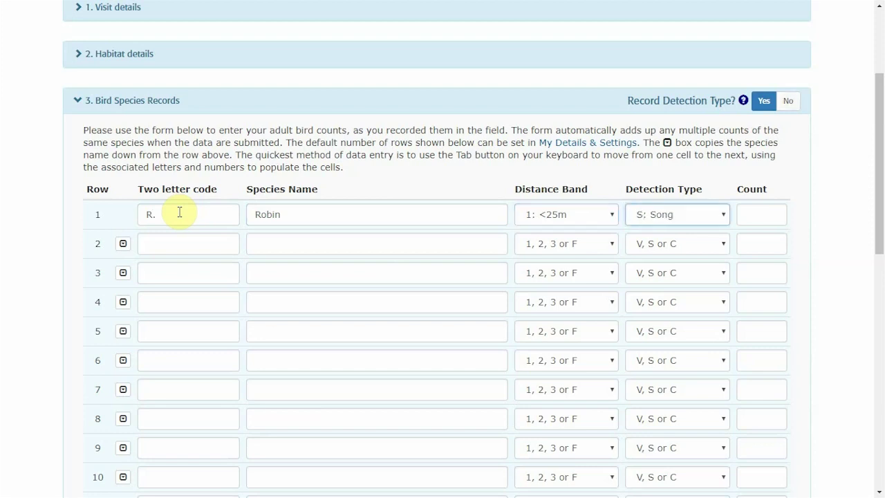
pyautogui.press('Tab')
pyautogui.write('1')
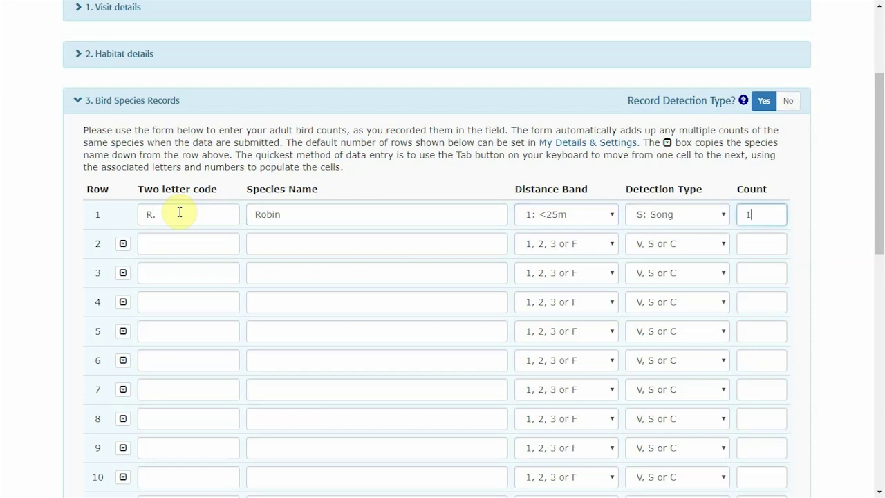
pyautogui.press('Tab')
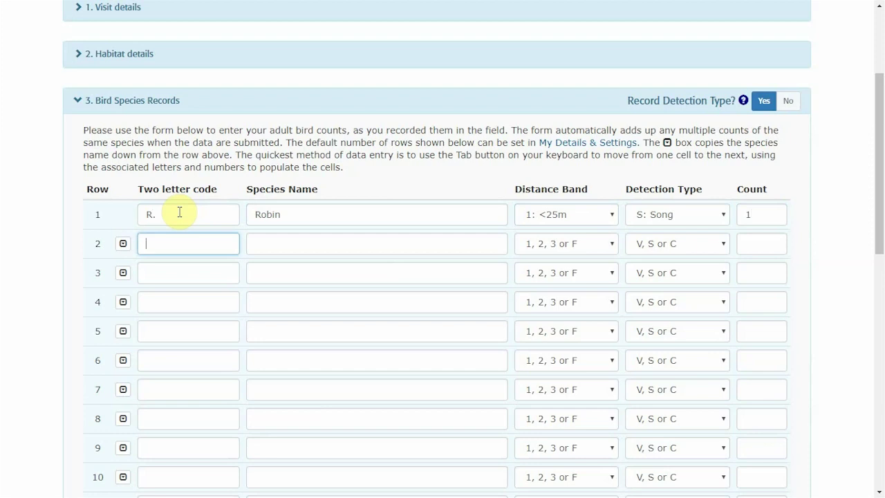
# Step: Copy Robin down to bird row 2 with distance band 25-100m, detection Call and count 1, and collapse the bird records
pyautogui.click(123, 246)
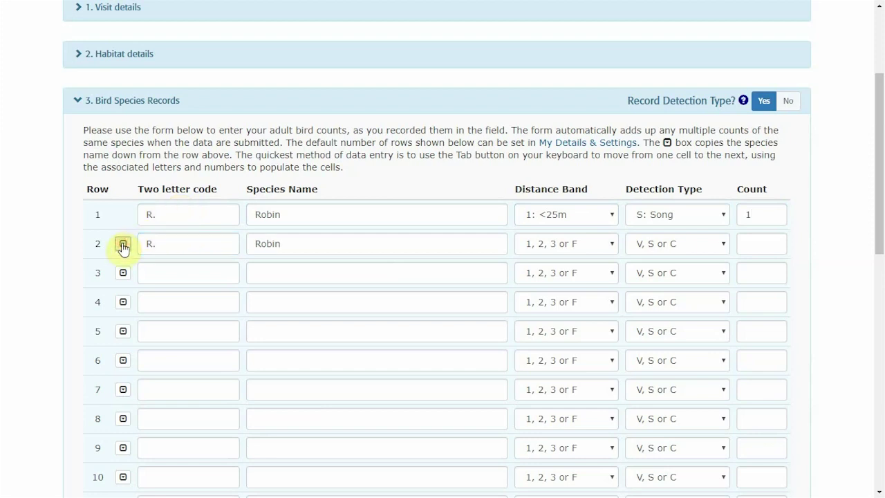
pyautogui.press('Tab')
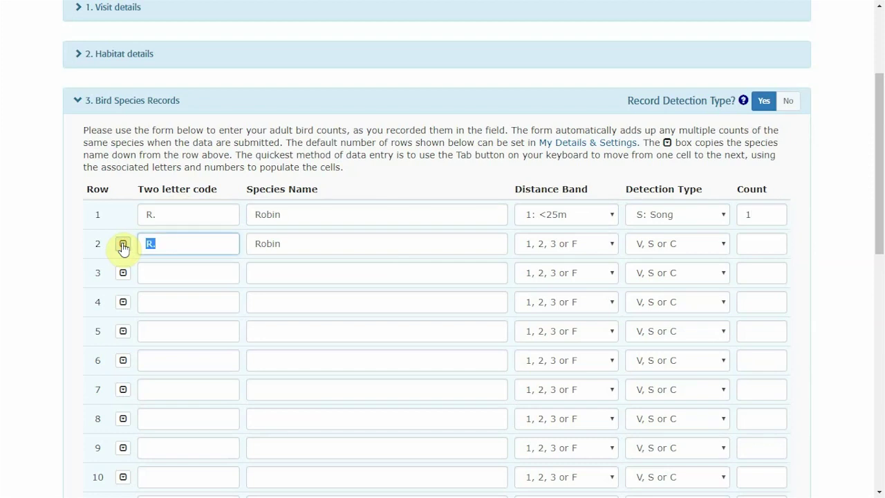
pyautogui.press('Tab')
pyautogui.press('Tab')
pyautogui.press('2')
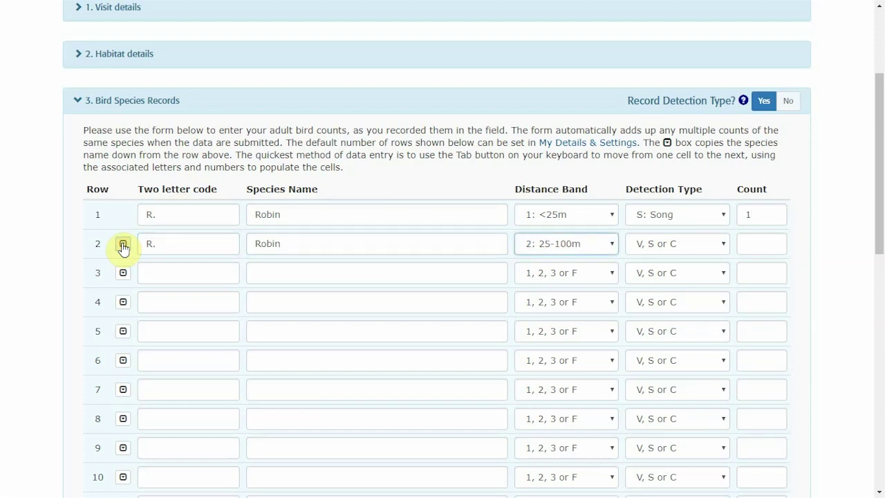
pyautogui.press('Tab')
pyautogui.press('c')
pyautogui.press('Tab')
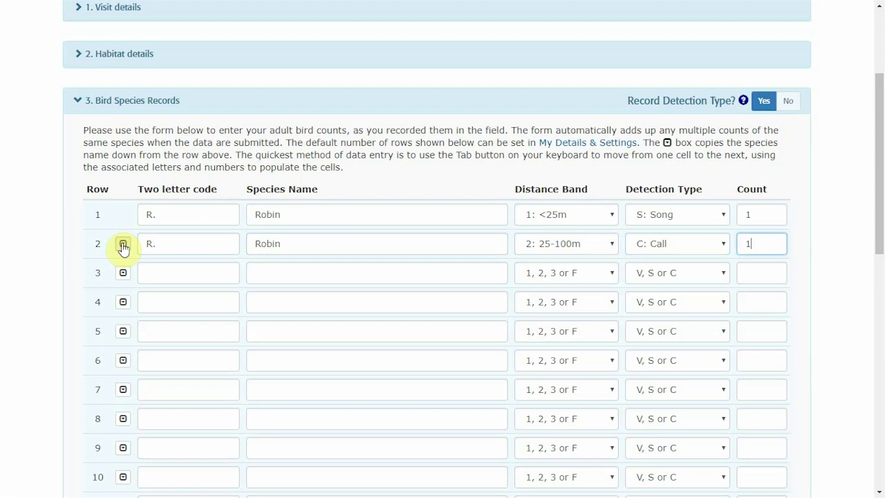
pyautogui.click(79, 102)
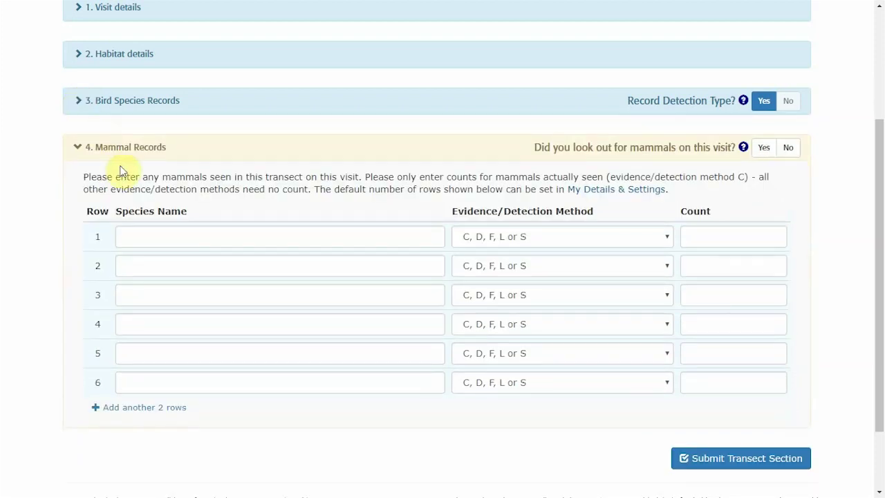
# Step: Record Reeves's Muntjac in the first mammal row with detection method C: Count and a count of 3
pyautogui.click(764, 150)
pyautogui.click(789, 152)
pyautogui.click(253, 235)
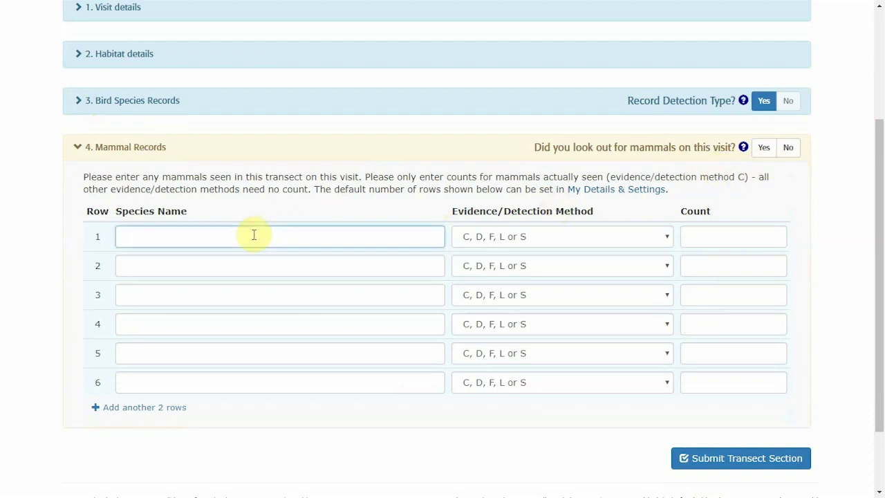
pyautogui.write('Munt')
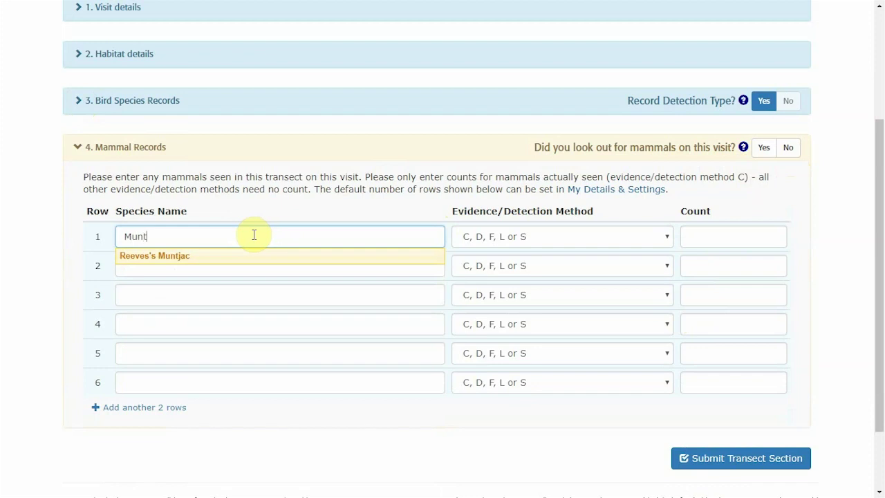
pyautogui.press('Tab')
pyautogui.click(537, 242)
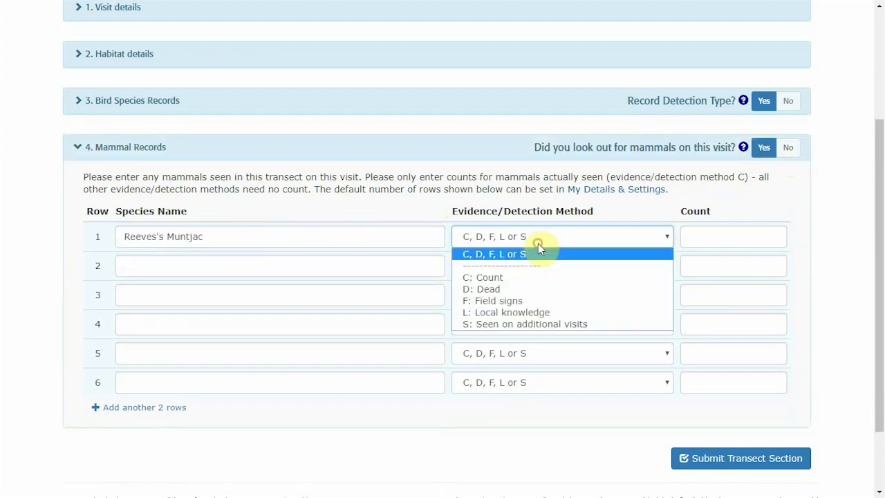
pyautogui.click(535, 278)
pyautogui.click(721, 243)
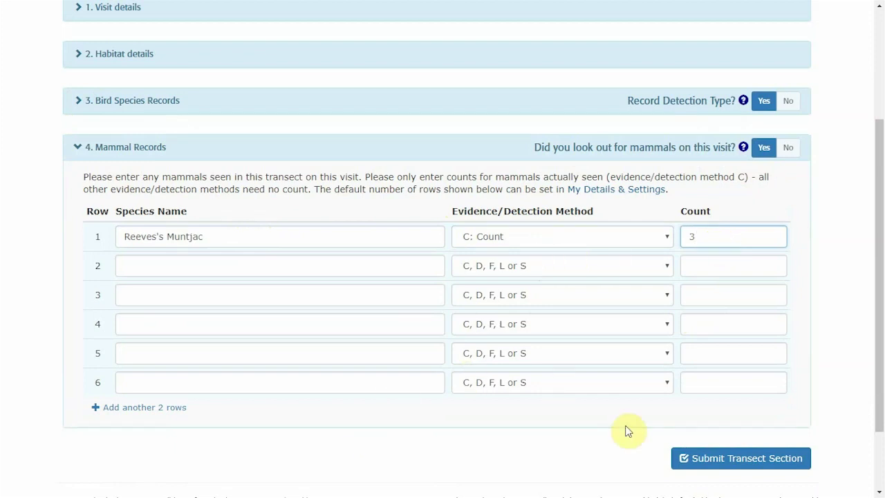
# Step: Submit the transect section and switch the summary ordering to Taxonomic and on to Alphabetic
pyautogui.click(716, 462)
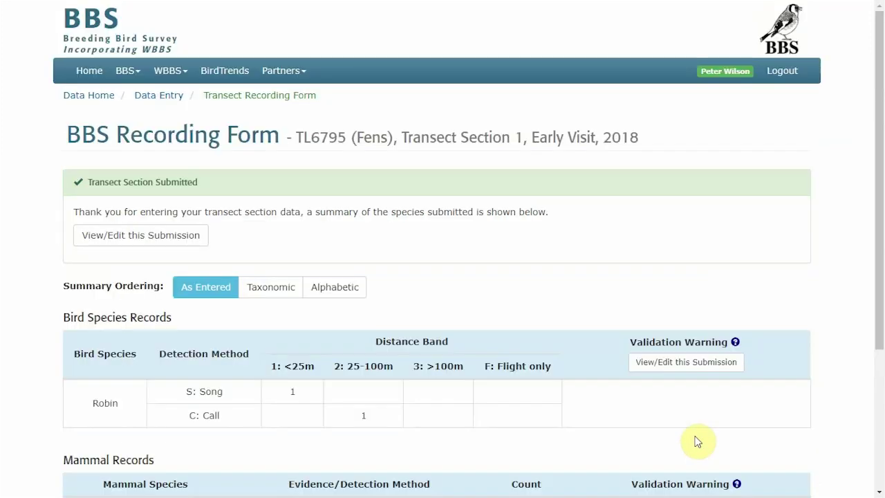
pyautogui.moveTo(882, 159); pyautogui.dragTo(881, 246)
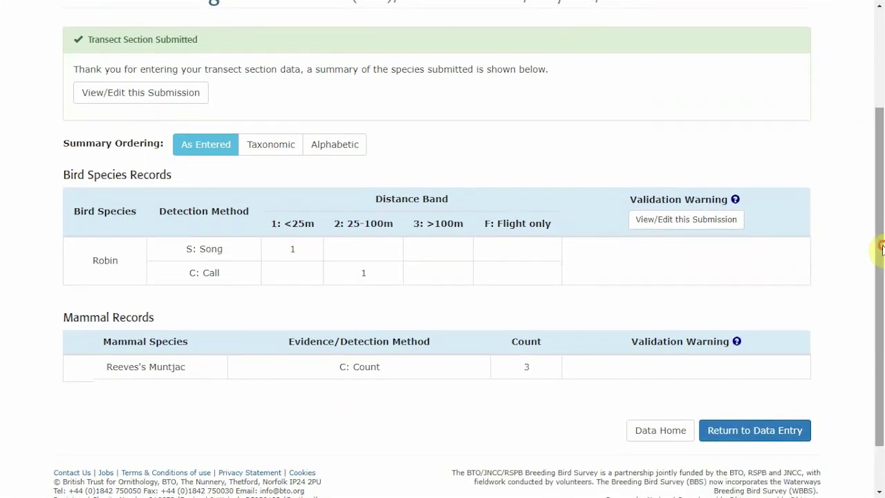
pyautogui.click(267, 146)
pyautogui.click(335, 151)
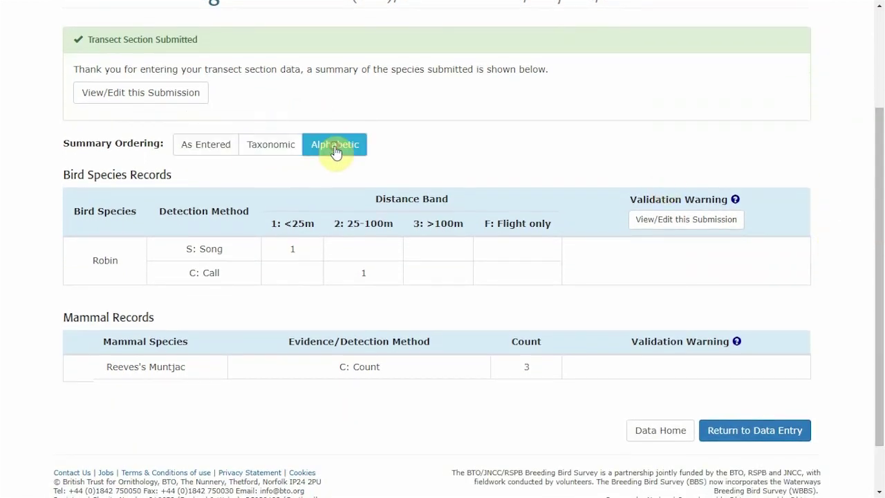
# Step: Switch the submitted section's summary ordering back to As Entered and return to data entry
pyautogui.click(193, 145)
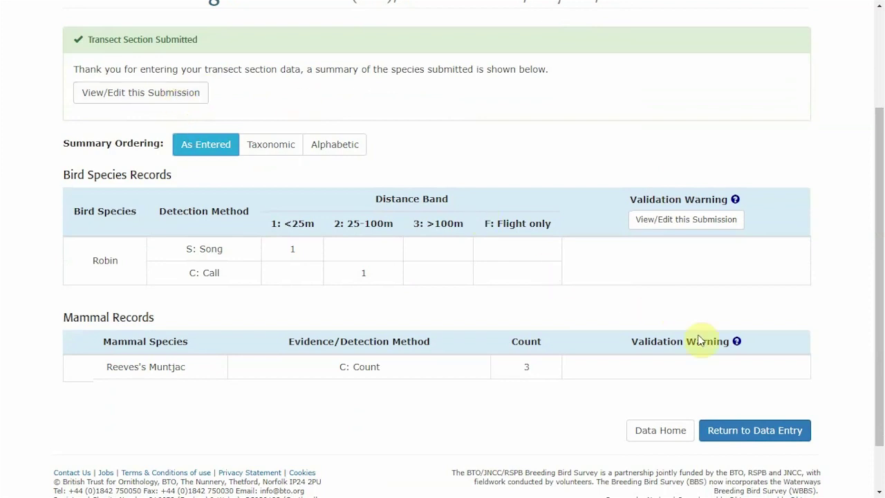
pyautogui.click(751, 433)
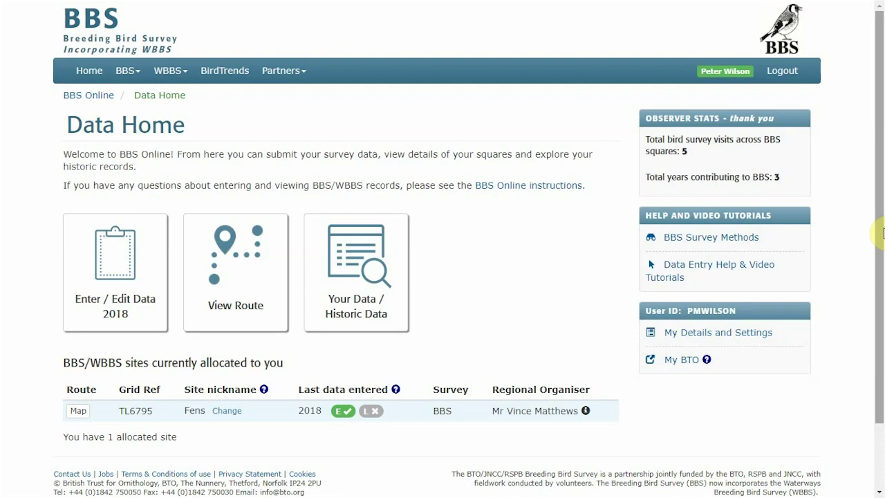
# Step: Open the historic data for TL6795 (Fens) and review the 2018 early visit summary, including its visit details and bird species records
pyautogui.click(377, 296)
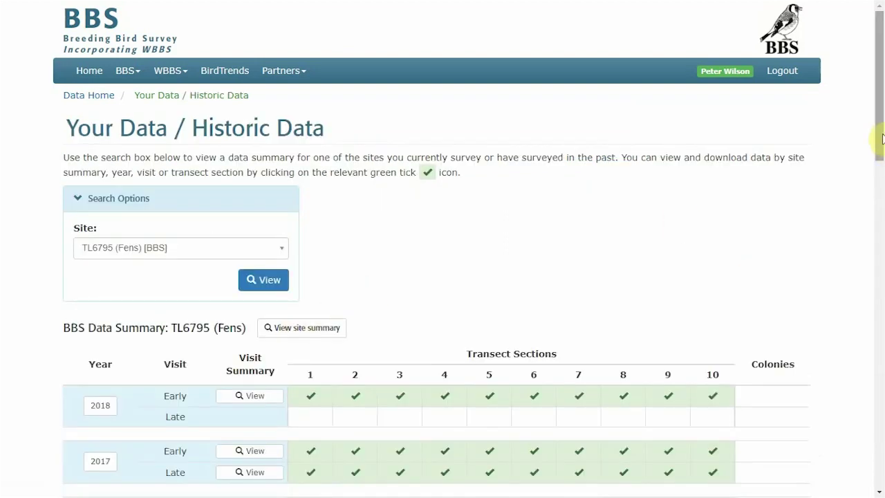
pyautogui.moveTo(883, 139); pyautogui.dragTo(879, 182)
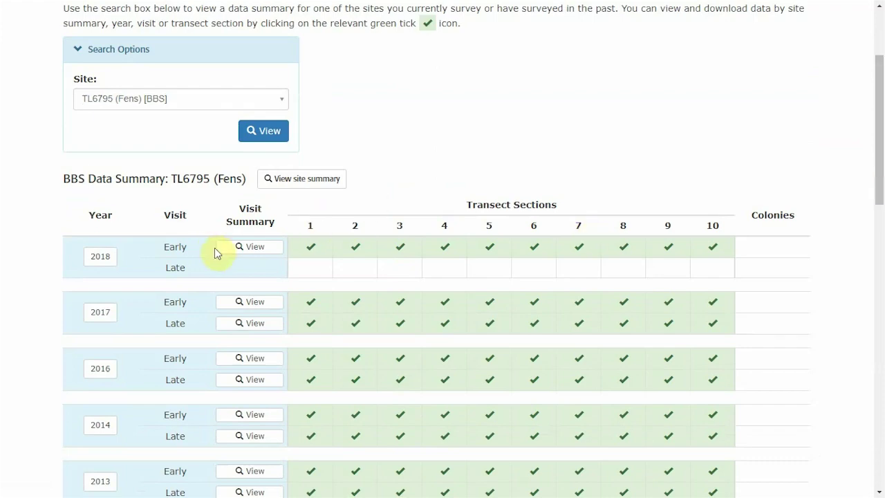
pyautogui.click(241, 247)
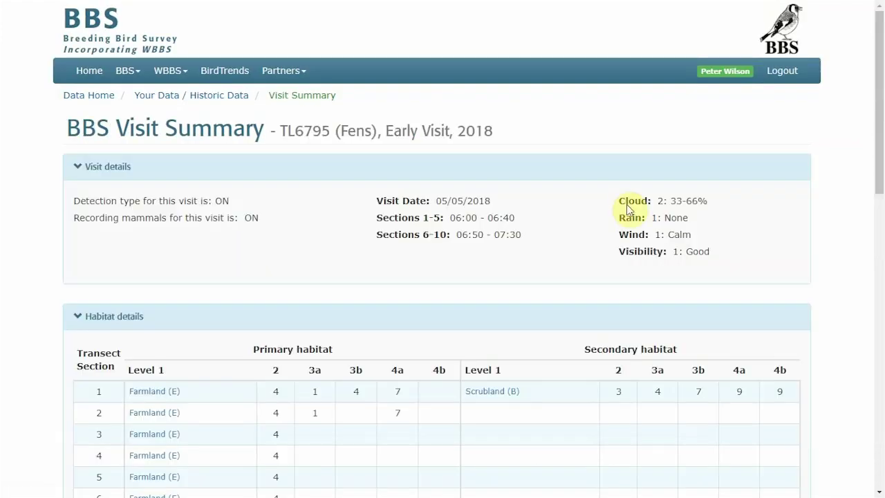
pyautogui.moveTo(880, 119); pyautogui.dragTo(878, 326)
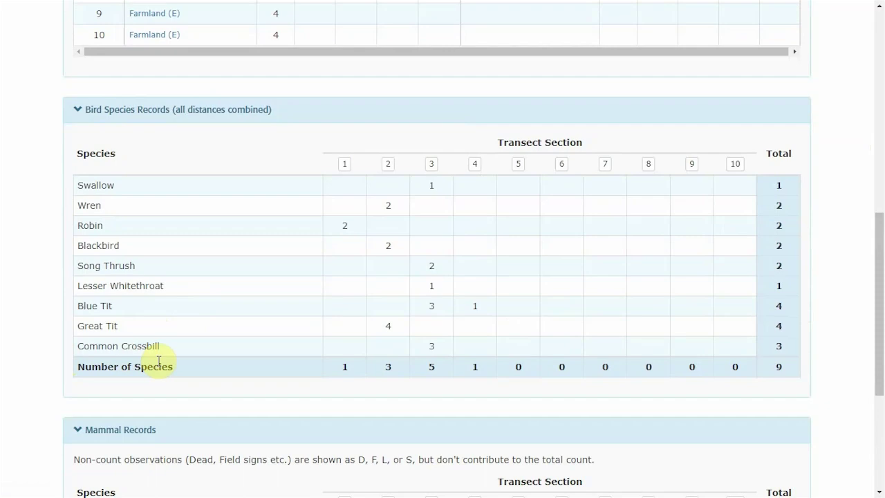
pyautogui.moveTo(879, 277); pyautogui.dragTo(882, 29)
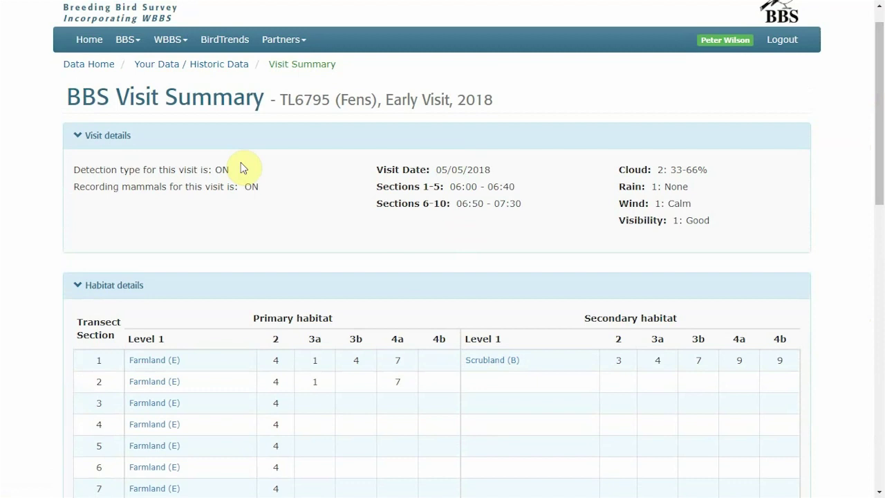
# Step: Return to the 2018 data entry overview and open the early-visit form of transect section 3 for editing
pyautogui.click(96, 65)
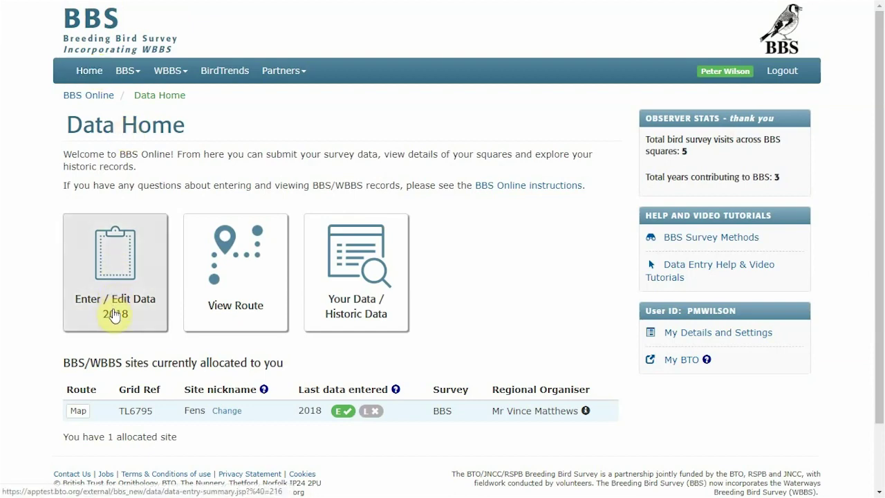
pyautogui.click(114, 314)
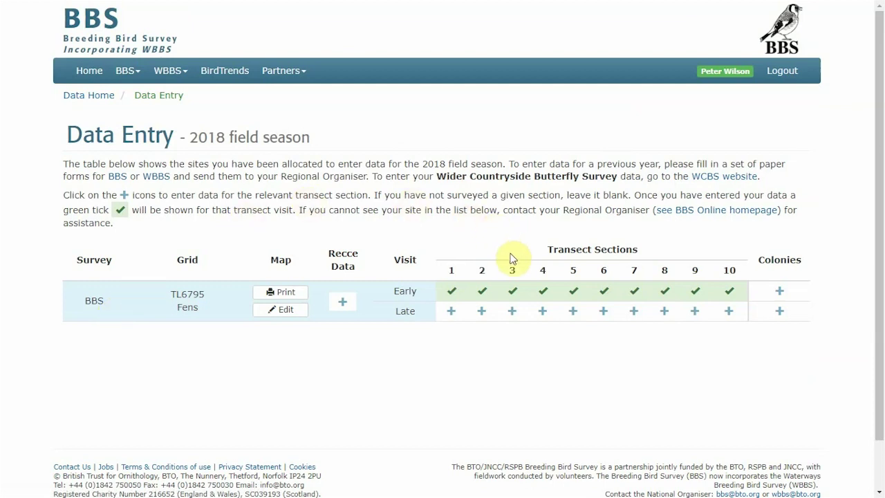
pyautogui.click(513, 291)
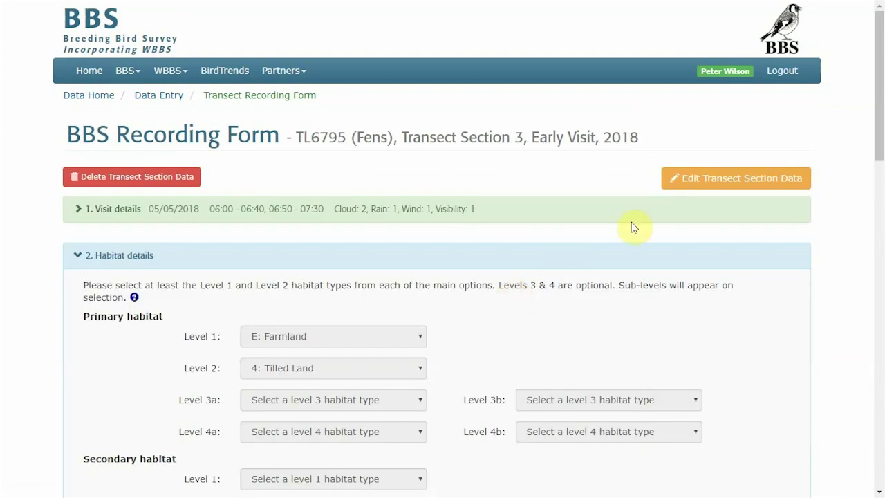
pyautogui.click(745, 181)
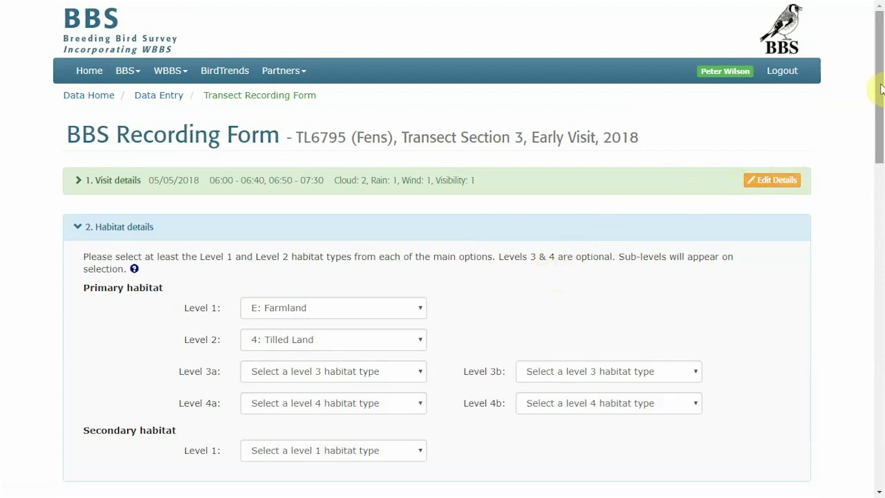
# Step: Change the species in bird row 6 to Carrion Crow and save the changes to the transect section
pyautogui.moveTo(881, 88); pyautogui.dragTo(882, 247)
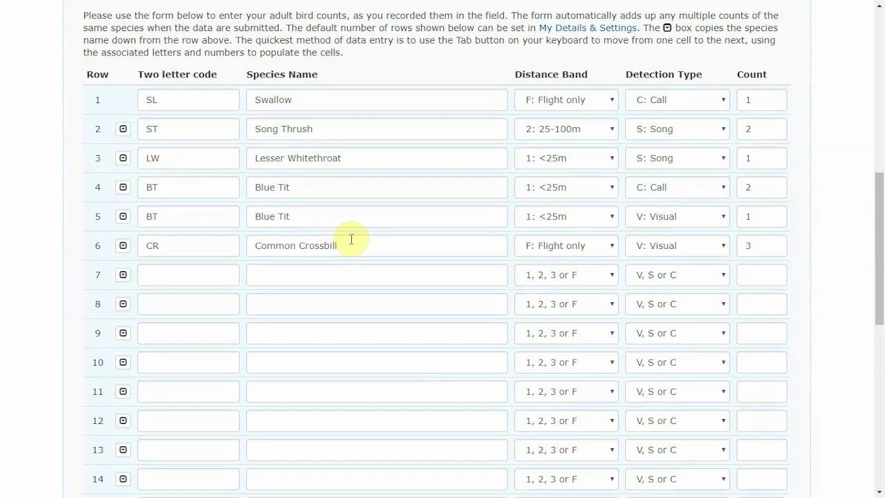
pyautogui.moveTo(348, 245); pyautogui.dragTo(200, 244)
pyautogui.write('CAr')
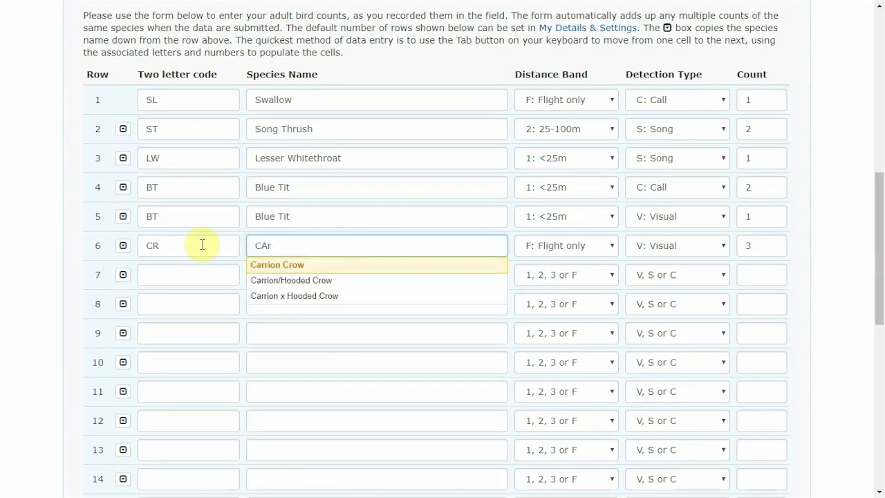
pyautogui.press('Tab')
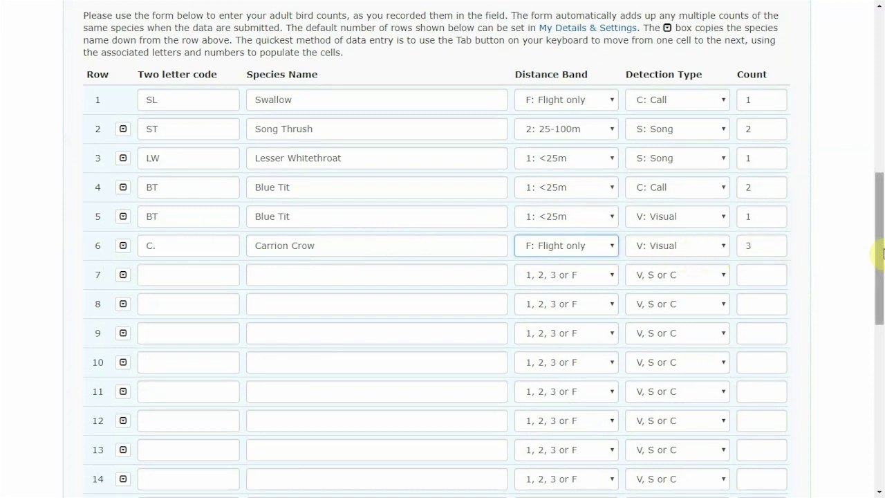
pyautogui.moveTo(882, 253); pyautogui.dragTo(882, 398)
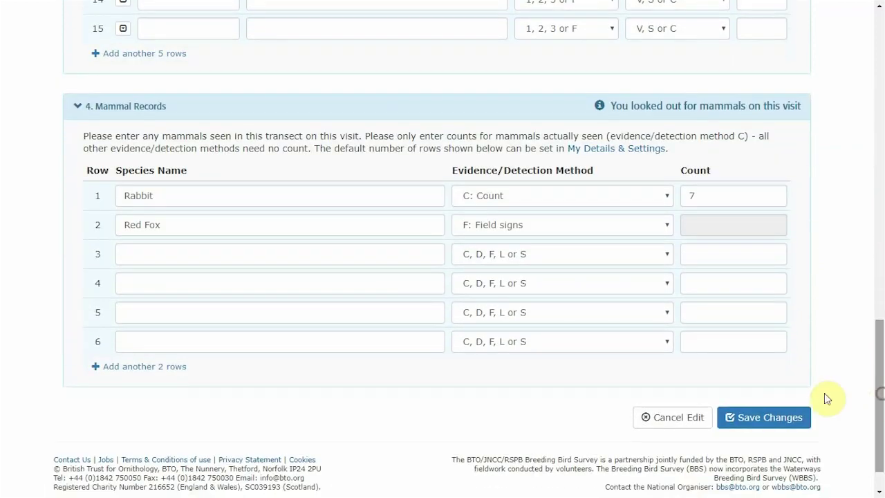
pyautogui.click(777, 416)
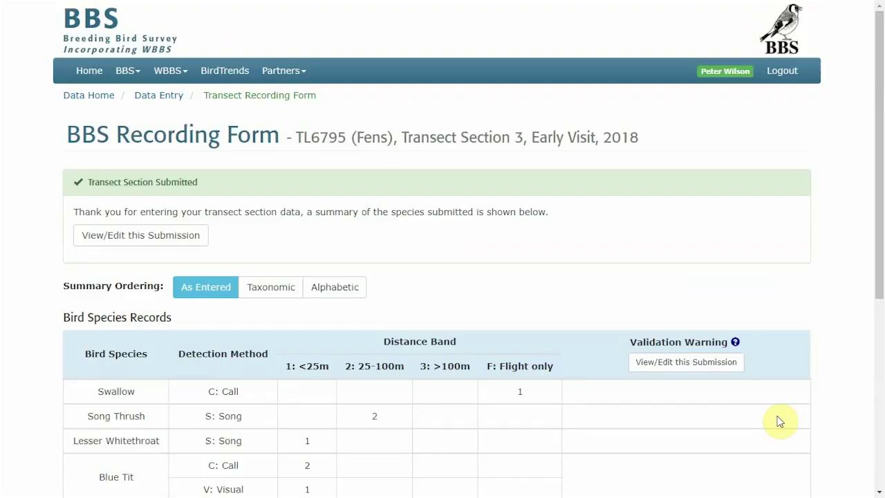
# Step: Review the submitted bird and mammal summary for transect section 3 and return to data entry
pyautogui.moveTo(881, 205); pyautogui.dragTo(881, 295)
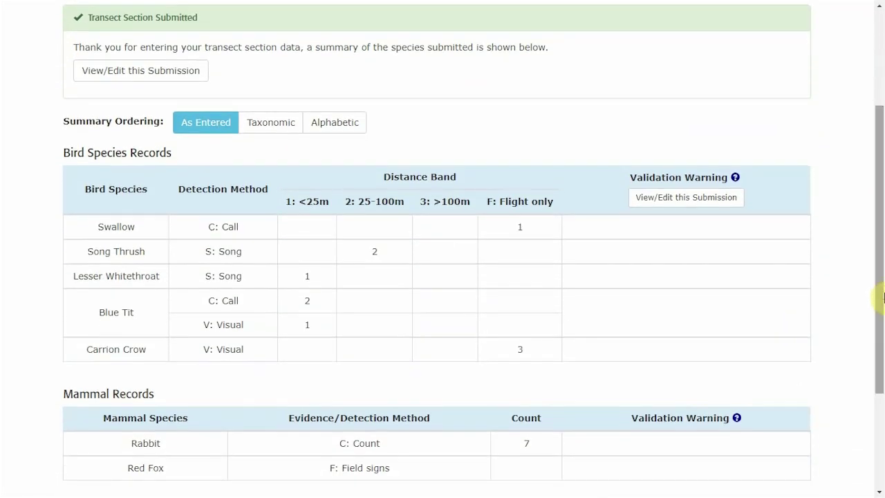
pyautogui.moveTo(883, 297); pyautogui.dragTo(882, 405)
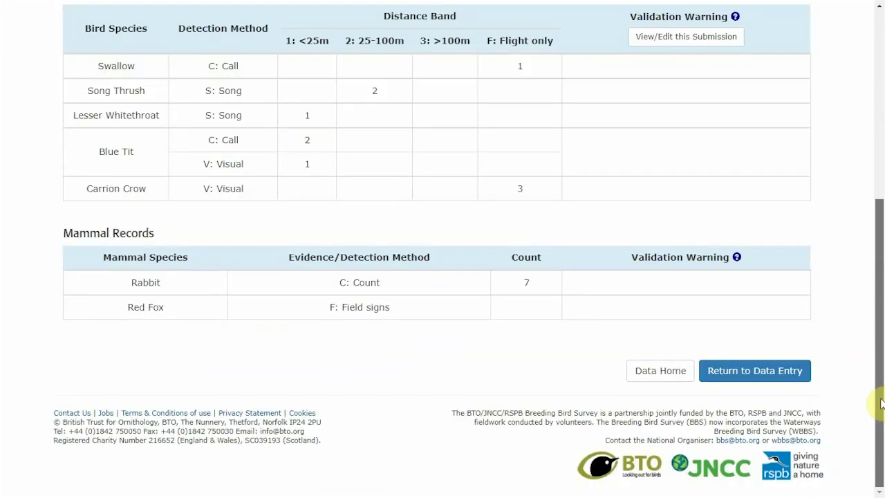
pyautogui.click(753, 371)
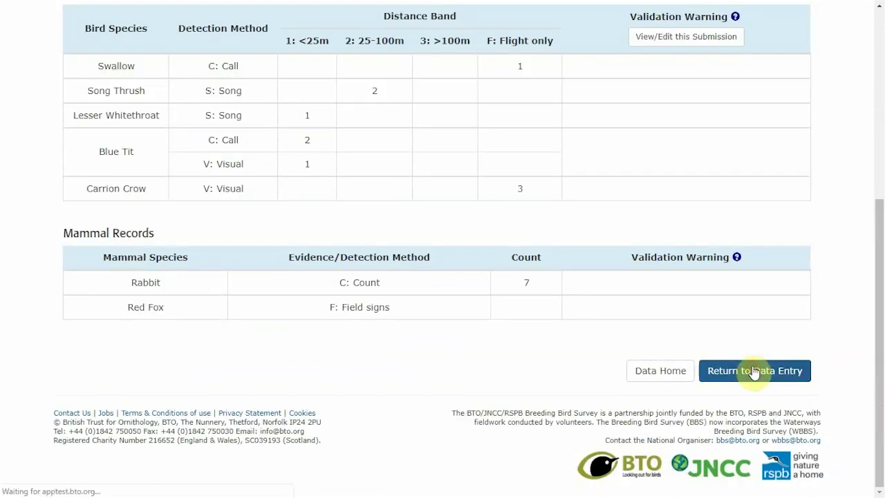